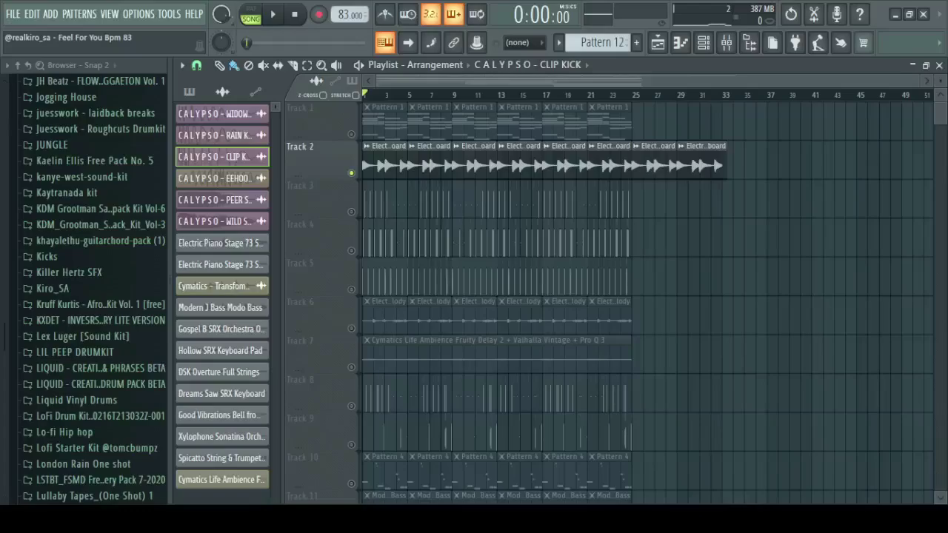
Step: Solo Track 3, add Tracks 4, 5, 8 and 9 to the audible tracks, and examine their drum clips in the opening bars
{"action": "right_click", "coordinate": [352, 212]}
{"action": "left_click", "coordinate": [351, 251]}
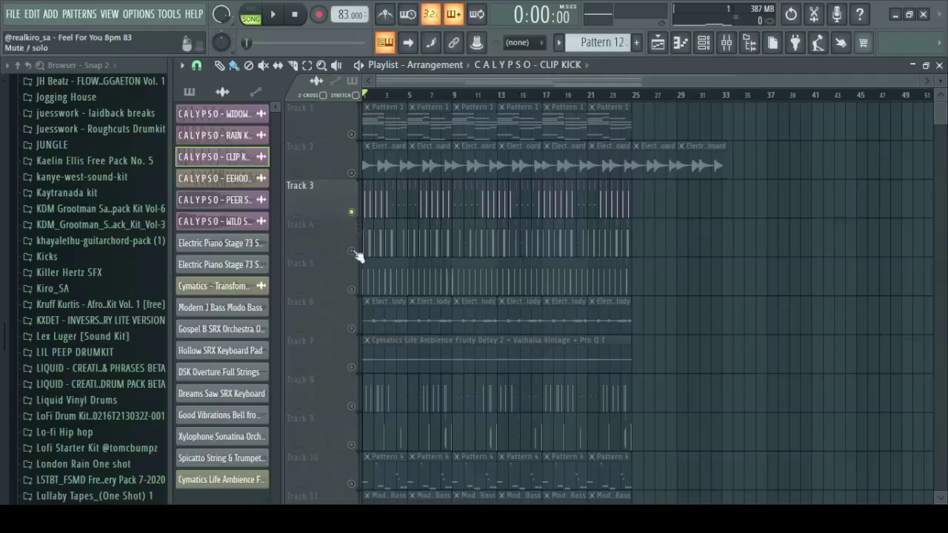
{"action": "left_click", "coordinate": [351, 290]}
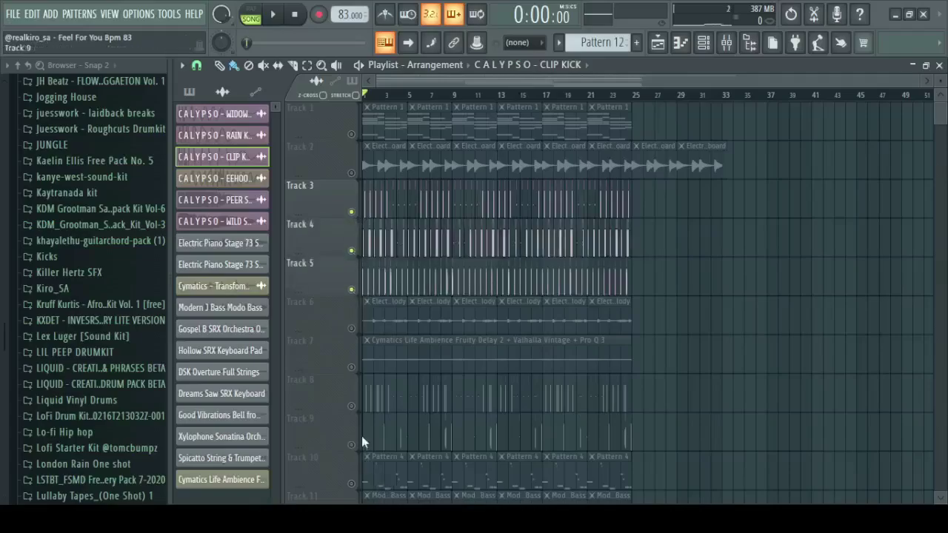
{"action": "left_click", "coordinate": [351, 406]}
{"action": "left_click", "coordinate": [351, 444]}
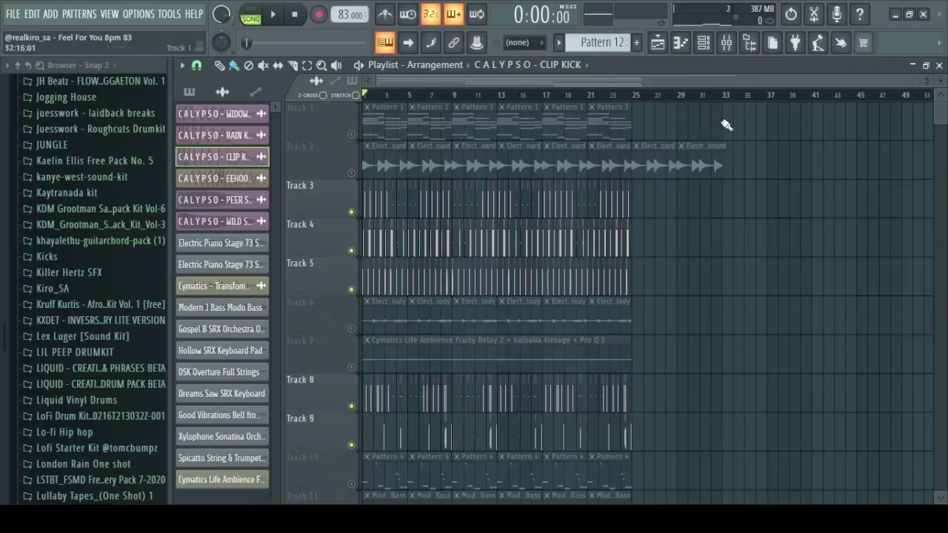
{"action": "left_click_drag", "start_coordinate": [918, 80], "coordinate": [412, 158]}
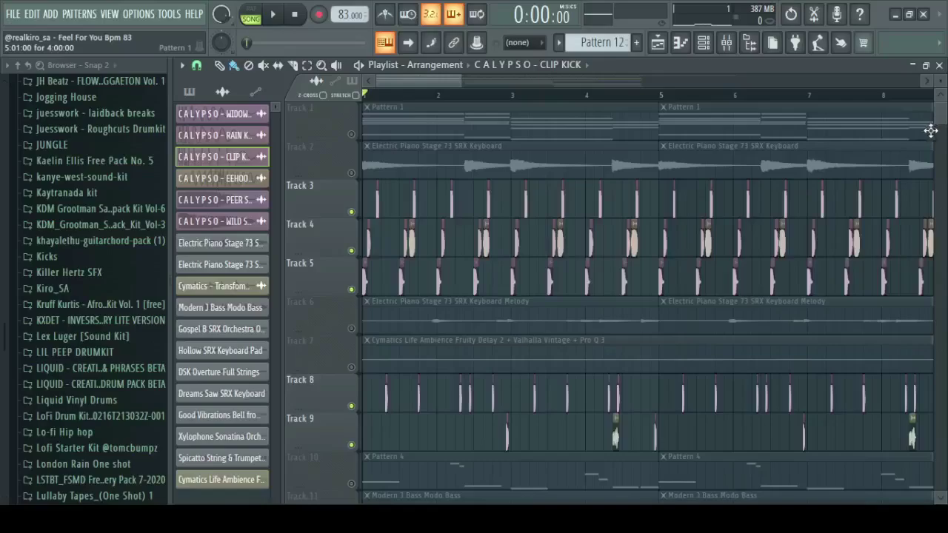
{"action": "scroll", "coordinate": [345, 221], "scroll_direction": "down", "scroll_amount": 4}
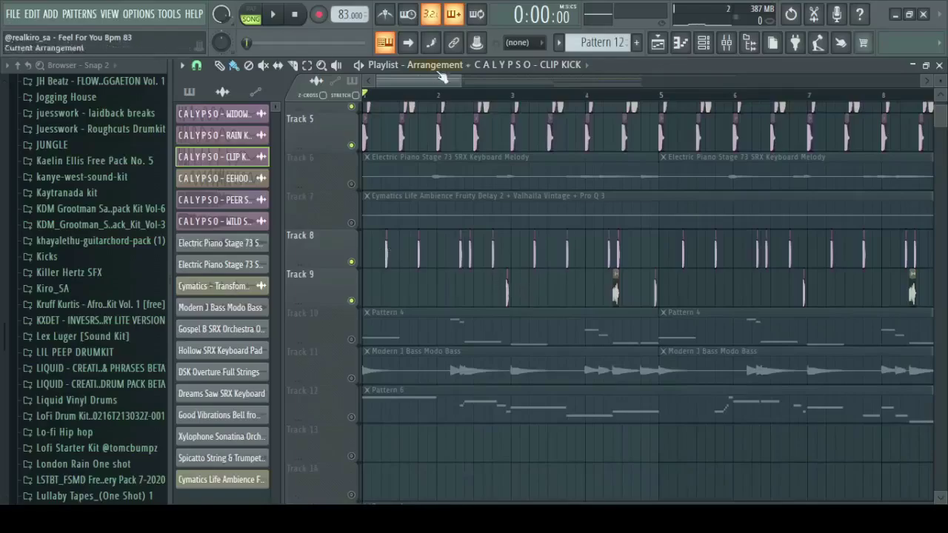
{"action": "left_click_drag", "start_coordinate": [938, 130], "coordinate": [941, 71]}
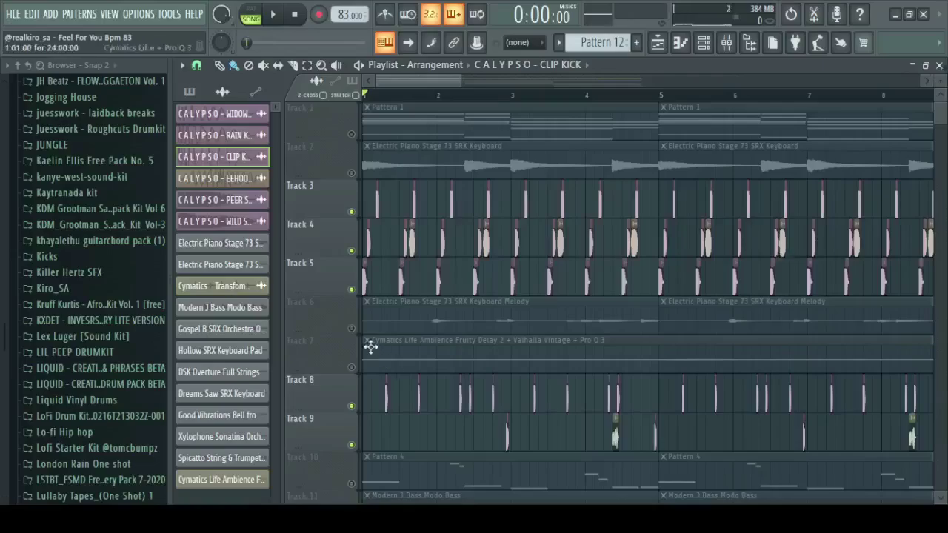
Step: Solo the electric piano melody on Track 6 and place the playhead just before bar 2
{"action": "right_click", "coordinate": [352, 329]}
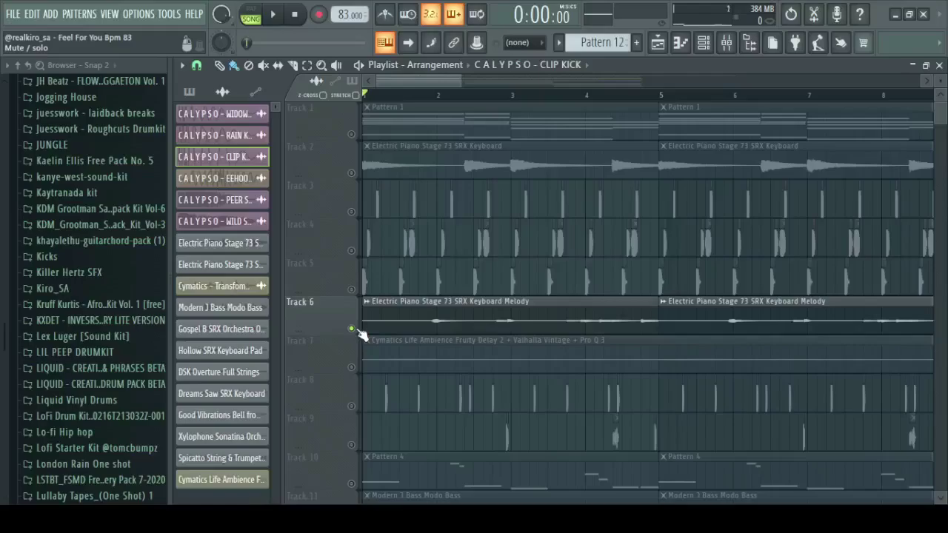
{"action": "left_click", "coordinate": [428, 98]}
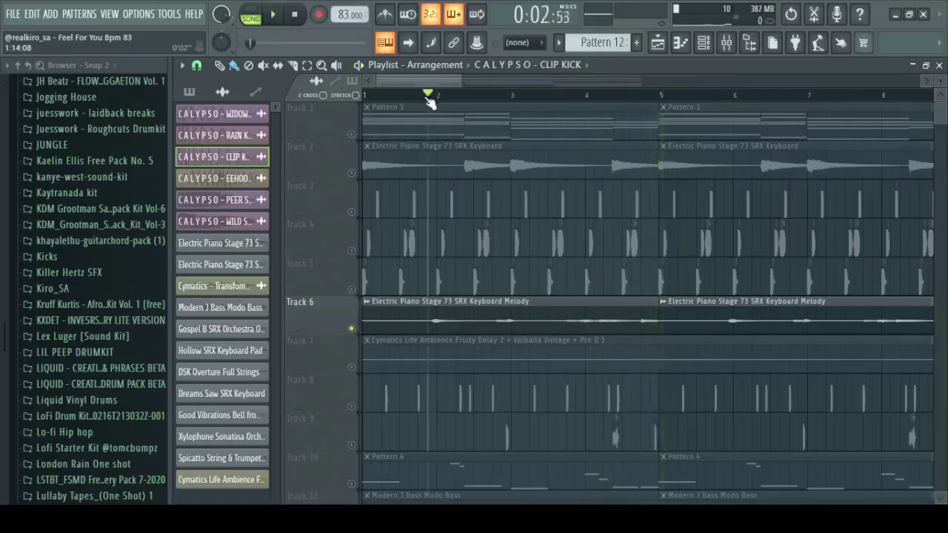
Step: Solo the Cymatics Life Ambience clip on Track 7, play it from the song start, and stop after the first few bars
{"action": "right_click", "coordinate": [351, 368]}
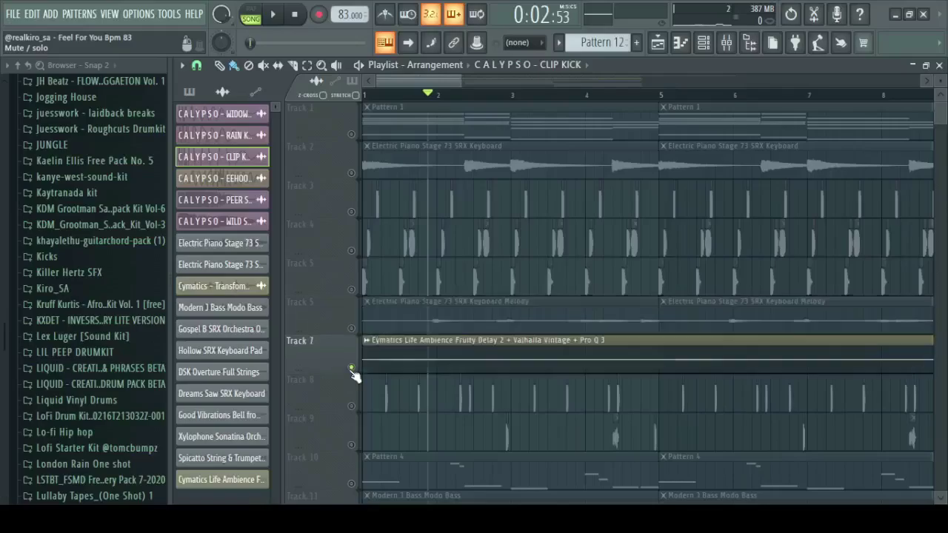
{"action": "left_click", "coordinate": [297, 14]}
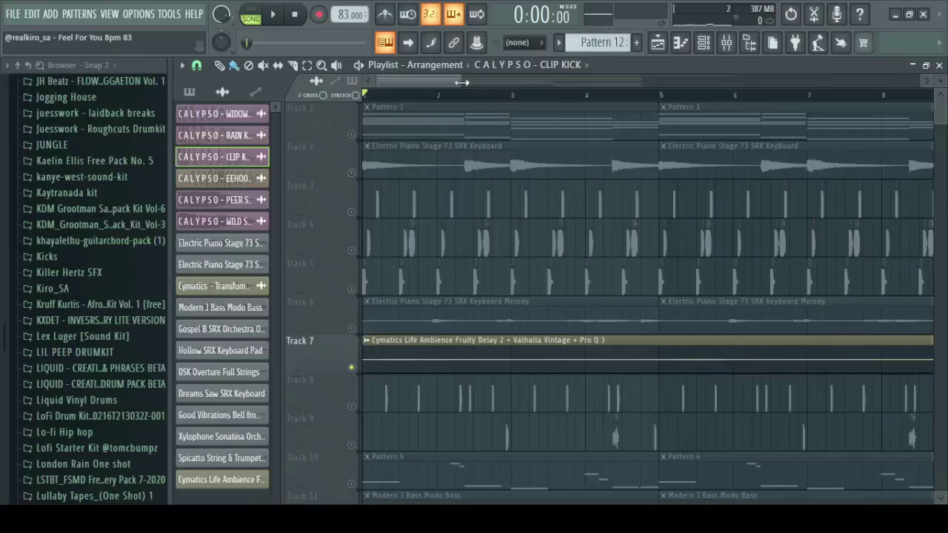
{"action": "left_click_drag", "start_coordinate": [461, 82], "coordinate": [544, 108]}
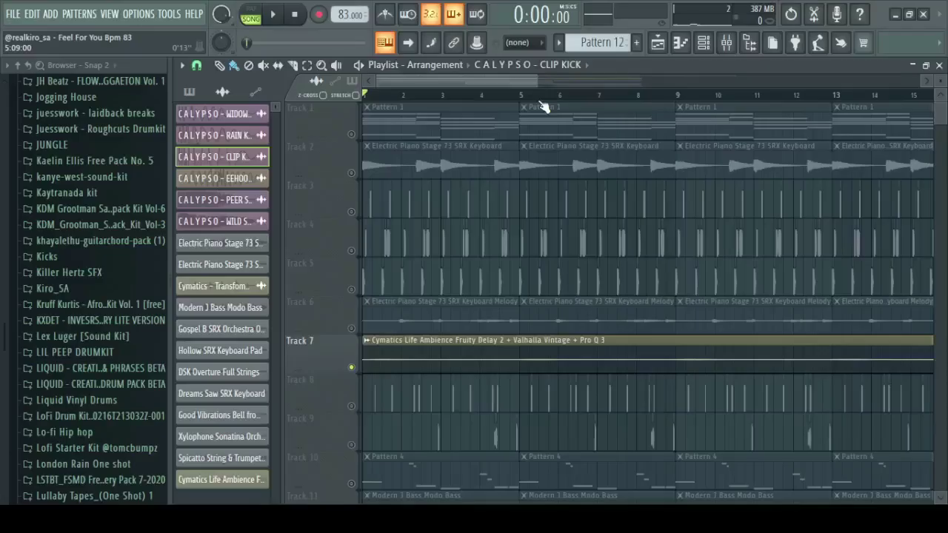
{"action": "key", "text": "space"}
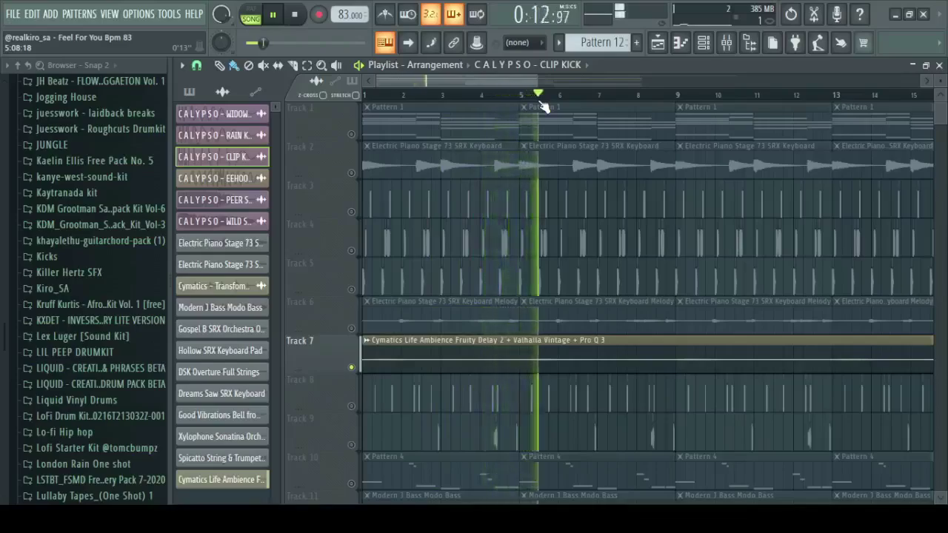
{"action": "key", "text": "space"}
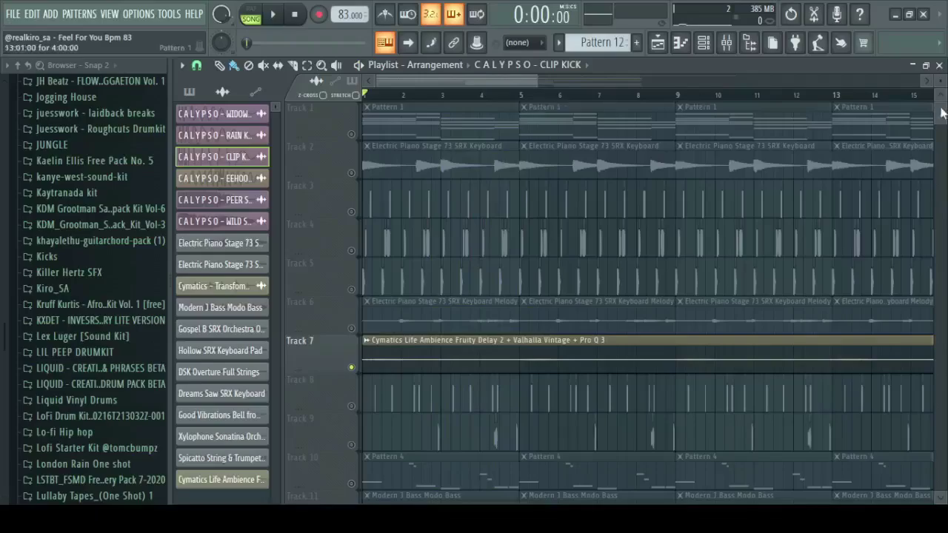
Step: Solo the Modern J Bass clips on Track 11, inspect the MODO BASS instrument, and play the bass from the start
{"action": "scroll", "coordinate": [941, 111], "scroll_direction": "down", "scroll_amount": 3}
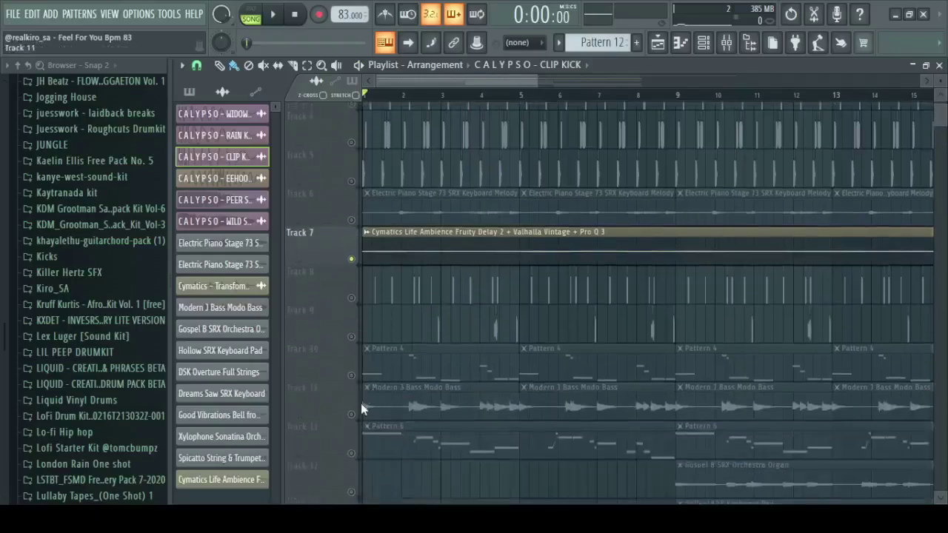
{"action": "right_click", "coordinate": [352, 416]}
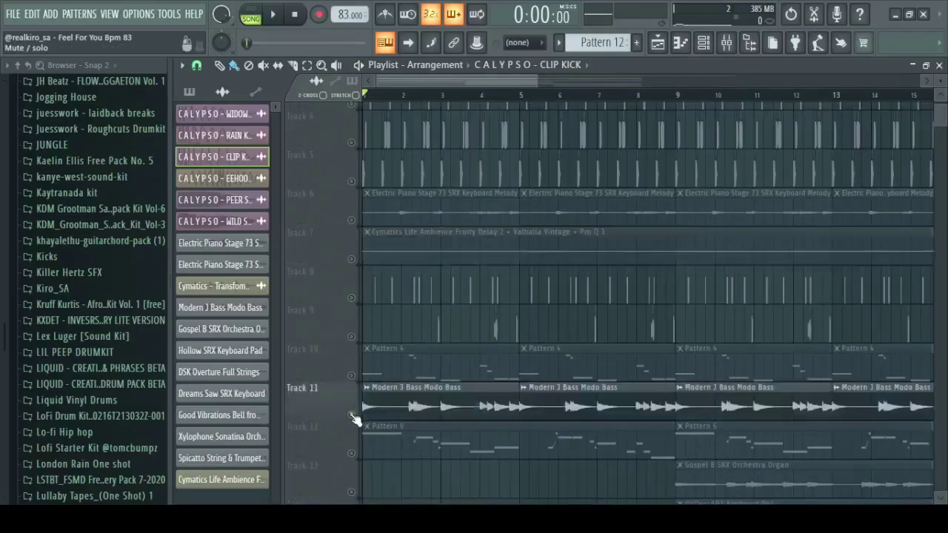
{"action": "double_click", "coordinate": [385, 406]}
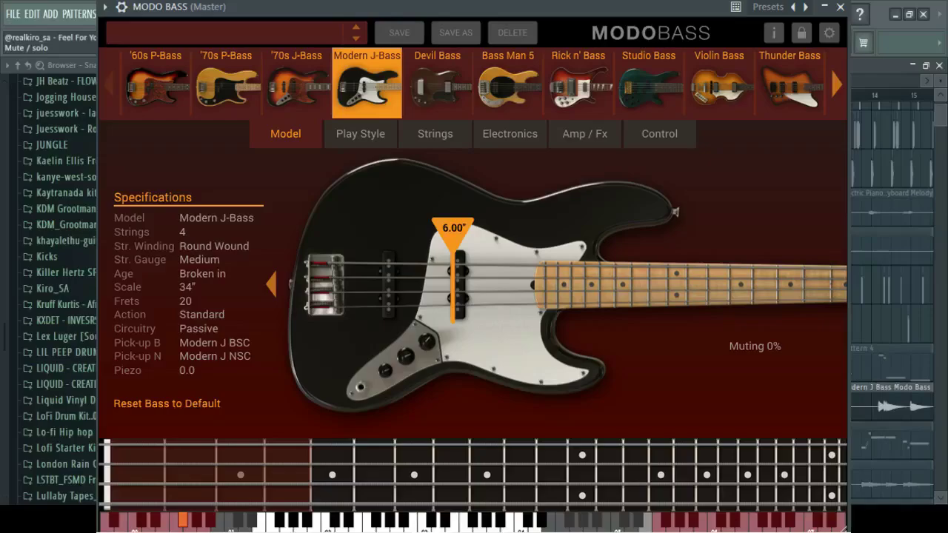
{"action": "key", "text": "Escape"}
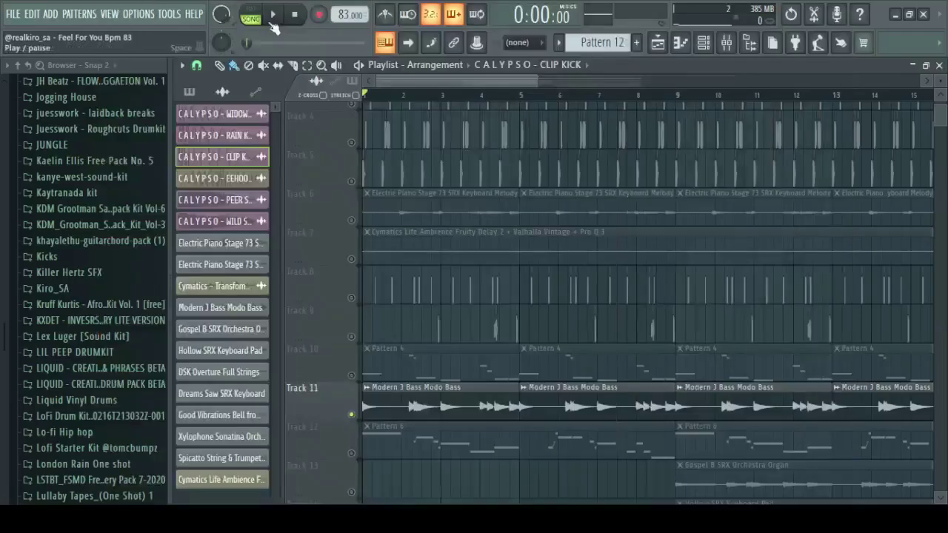
{"action": "left_click", "coordinate": [272, 17]}
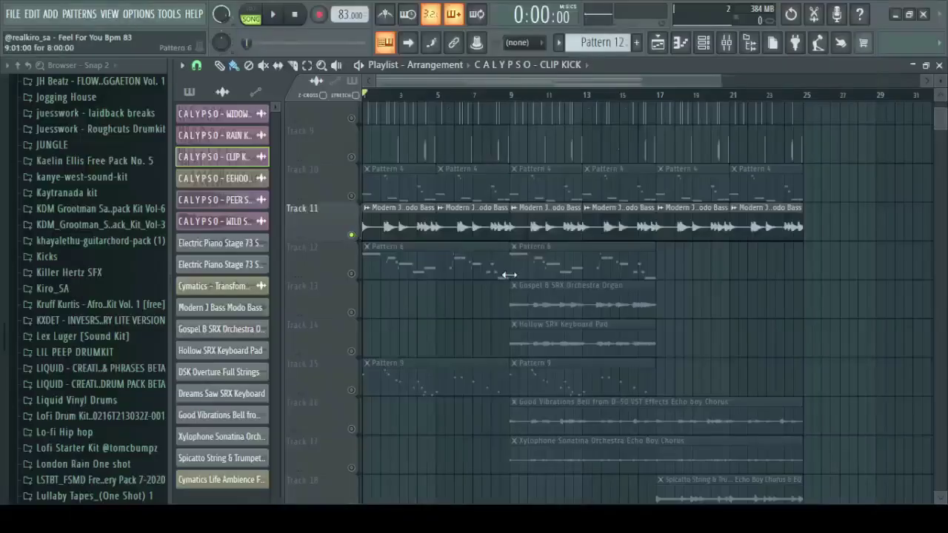
Step: Solo the gospel organ on Track 13 with the playhead at bar 9, then add the Hollow SRX pad on Track 14
{"action": "right_click", "coordinate": [352, 313]}
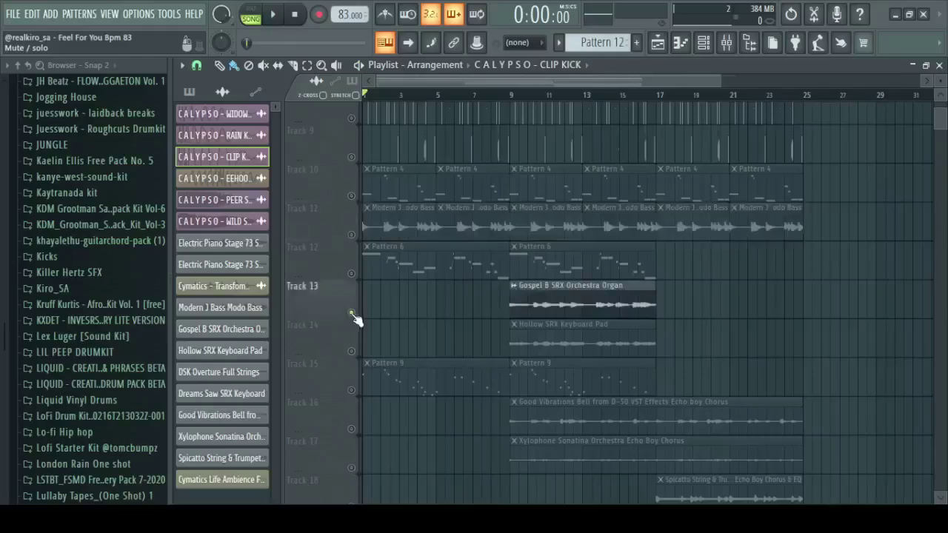
{"action": "left_click", "coordinate": [513, 98]}
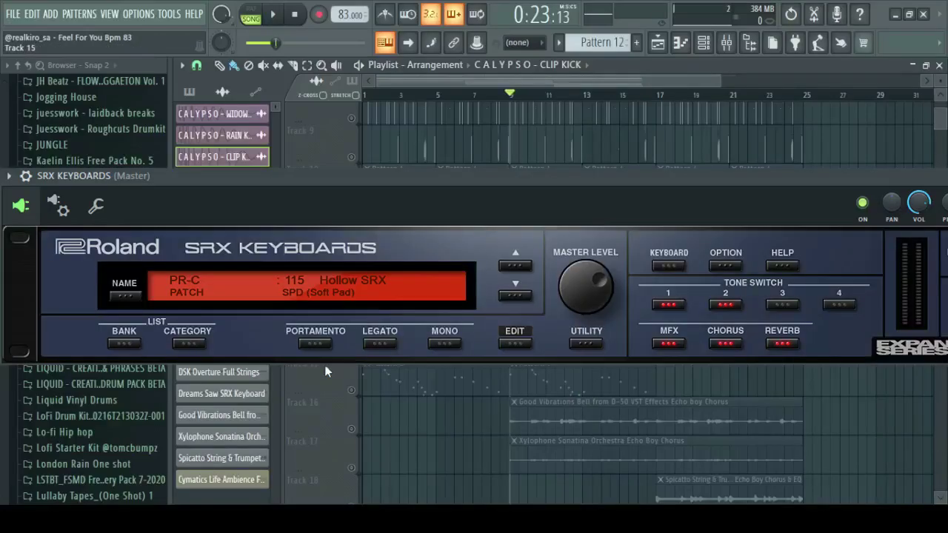
{"action": "key", "text": "Escape"}
{"action": "left_click", "coordinate": [352, 351]}
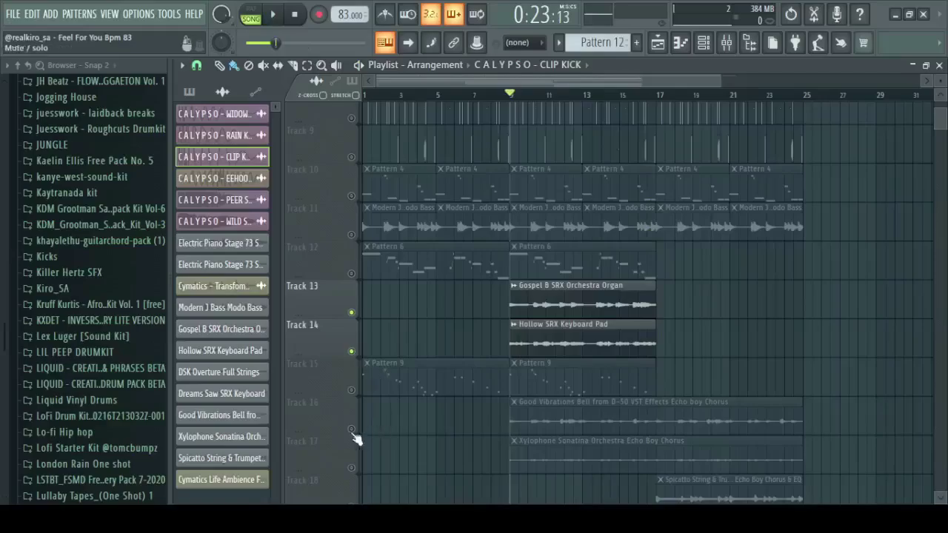
Step: Isolate the bell and xylophone on Tracks 16 and 17, and inspect their D-50, EchoBoy and Sonatina Orchestra plugins
{"action": "right_click", "coordinate": [351, 430]}
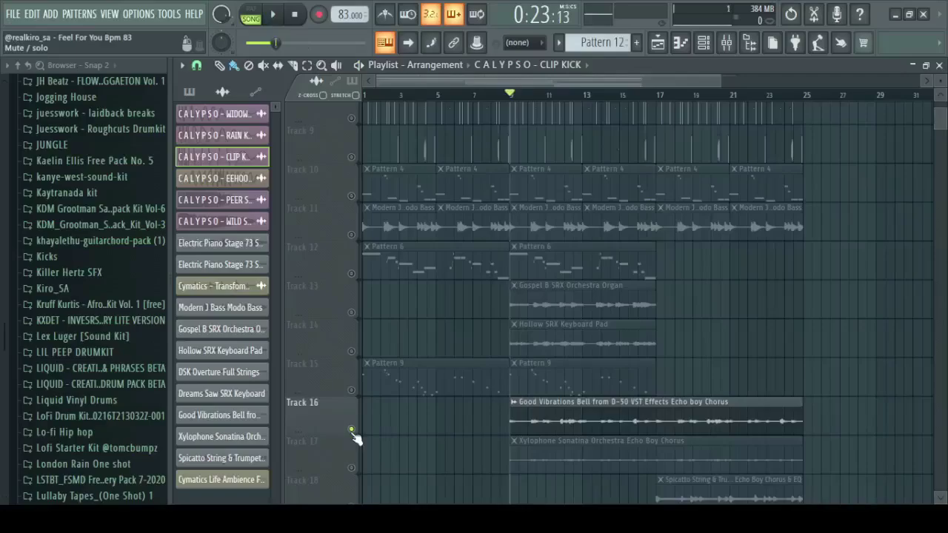
{"action": "left_click", "coordinate": [353, 468]}
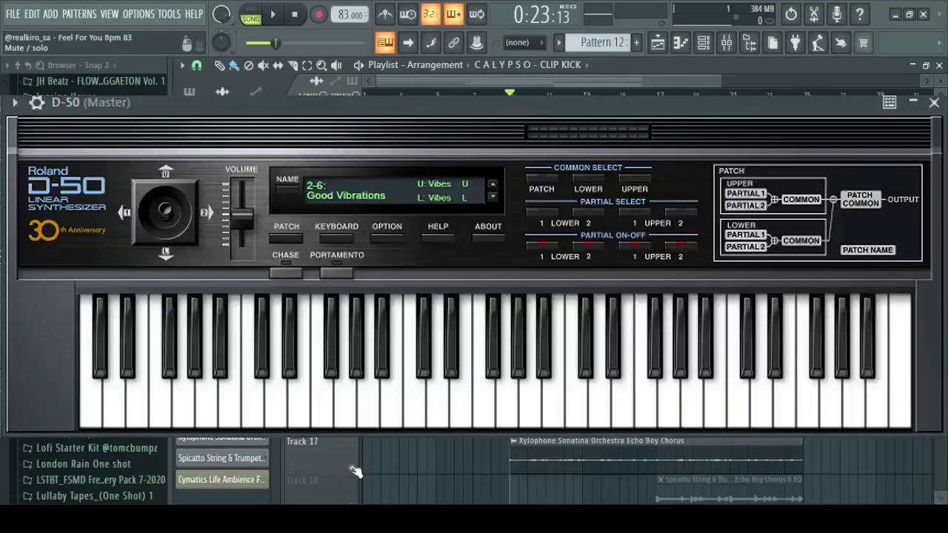
{"action": "key", "text": "Escape"}
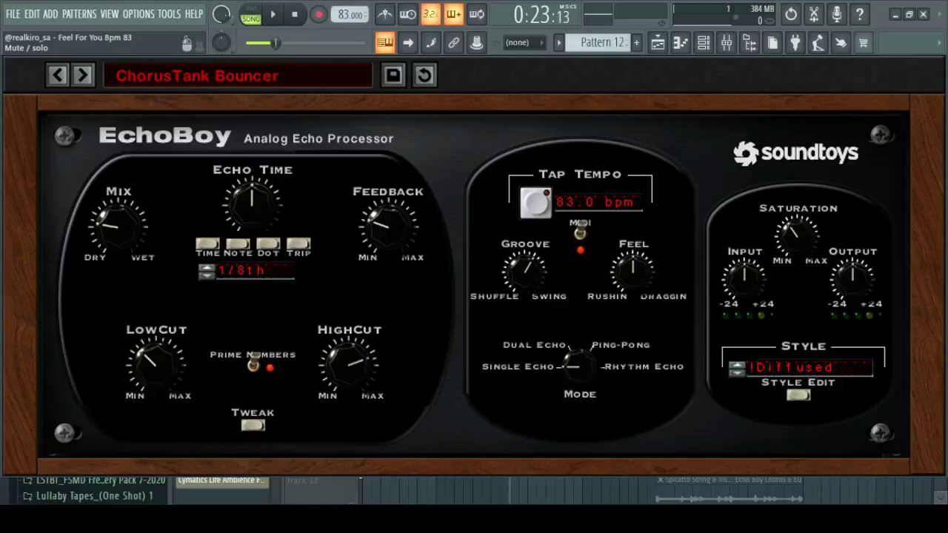
{"action": "key", "text": "Escape"}
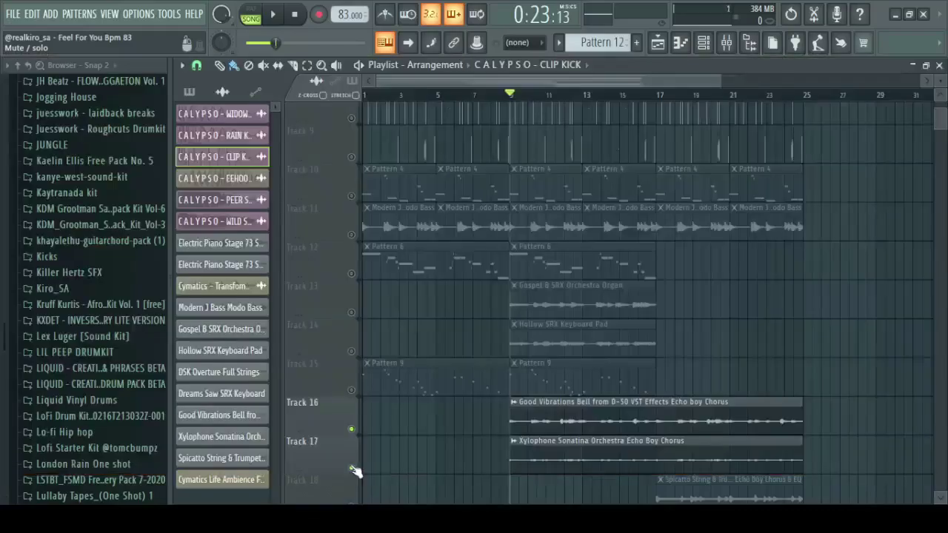
{"action": "double_click", "coordinate": [518, 459]}
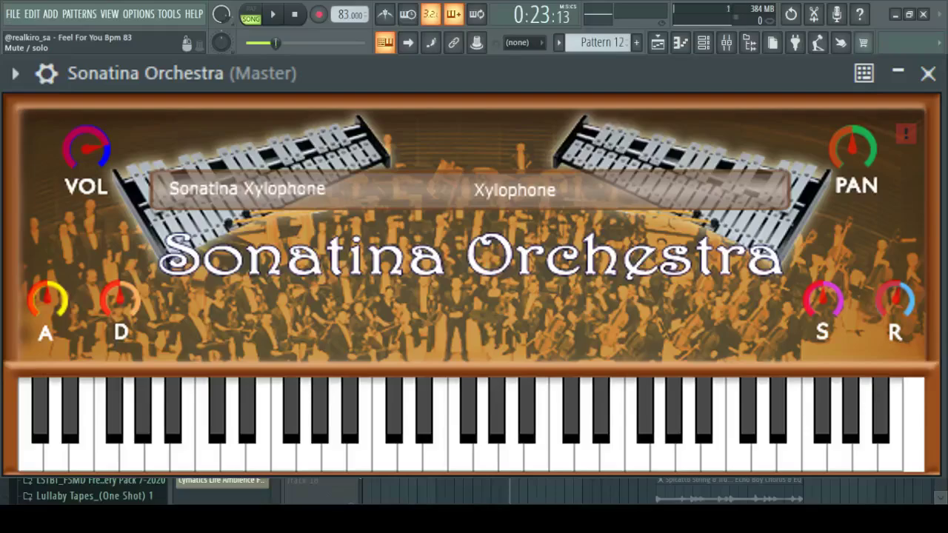
{"action": "key", "text": "Escape"}
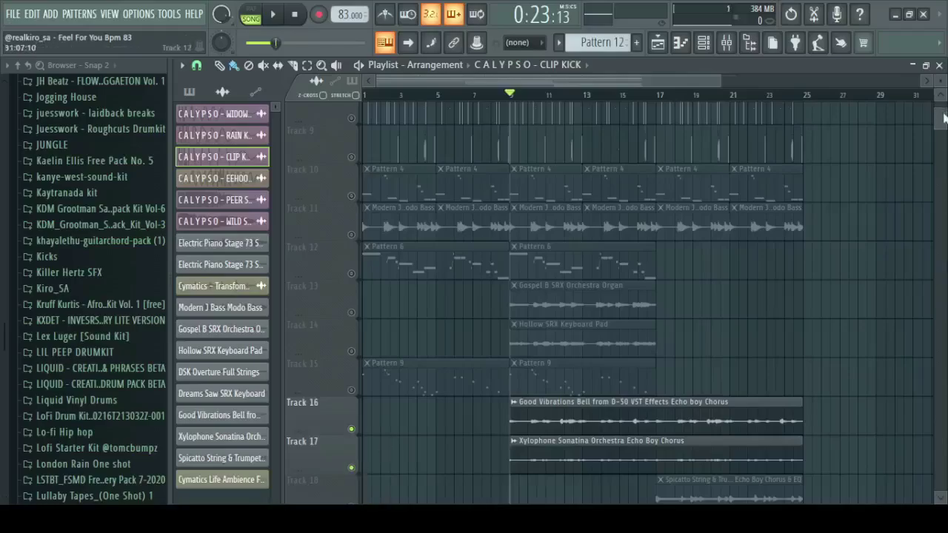
Step: Solo the spiccato string and trumpet clip on Track 18 with the playhead at bar 17, and inspect its Pro-Q 3 equalizer
{"action": "left_click_drag", "start_coordinate": [944, 119], "coordinate": [943, 122]}
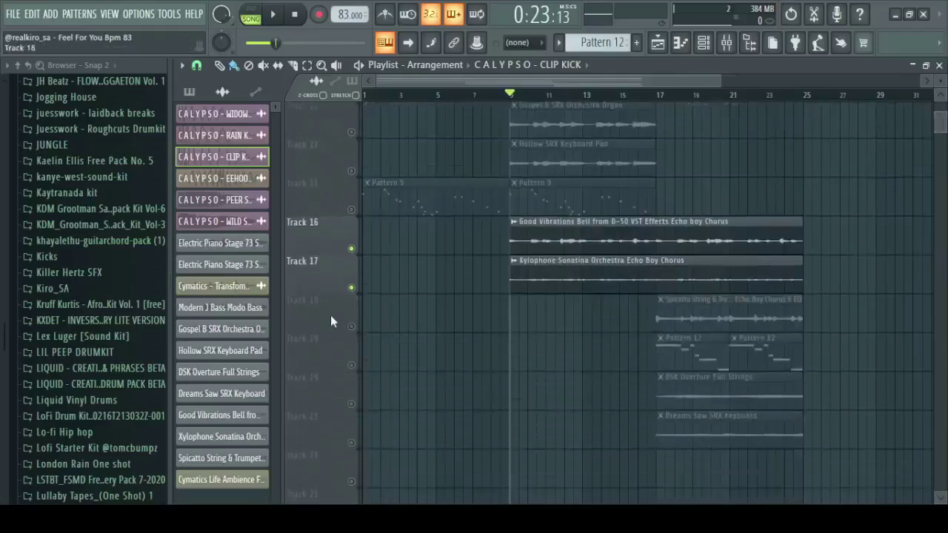
{"action": "right_click", "coordinate": [351, 326]}
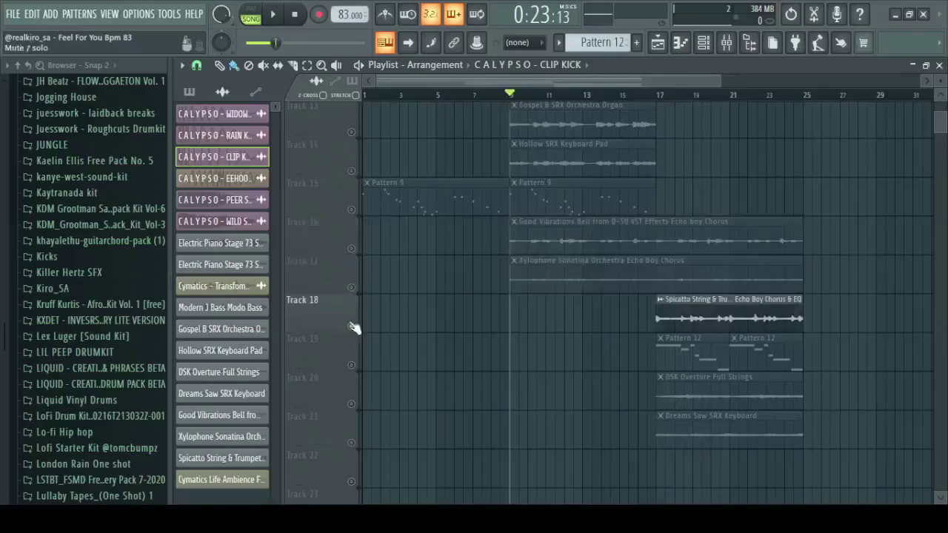
{"action": "left_click", "coordinate": [658, 97]}
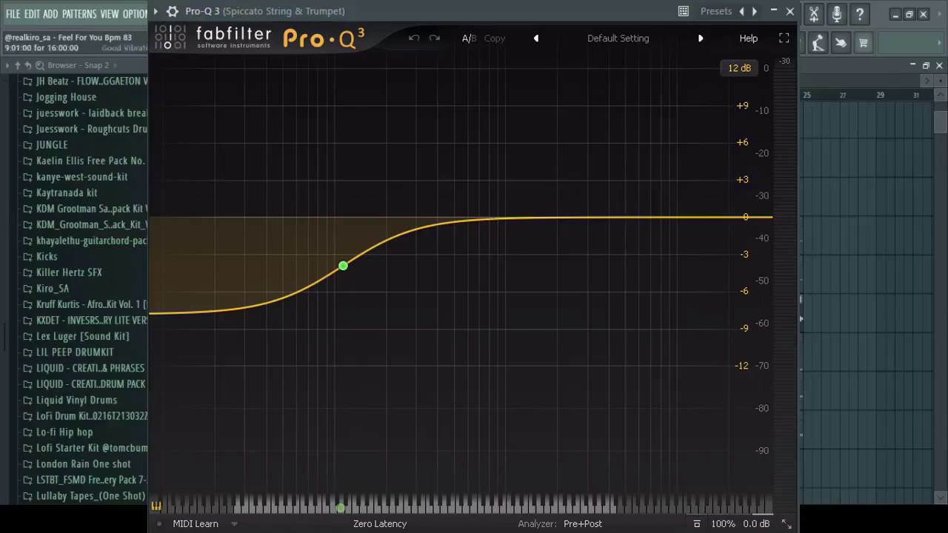
{"action": "key", "text": "Escape"}
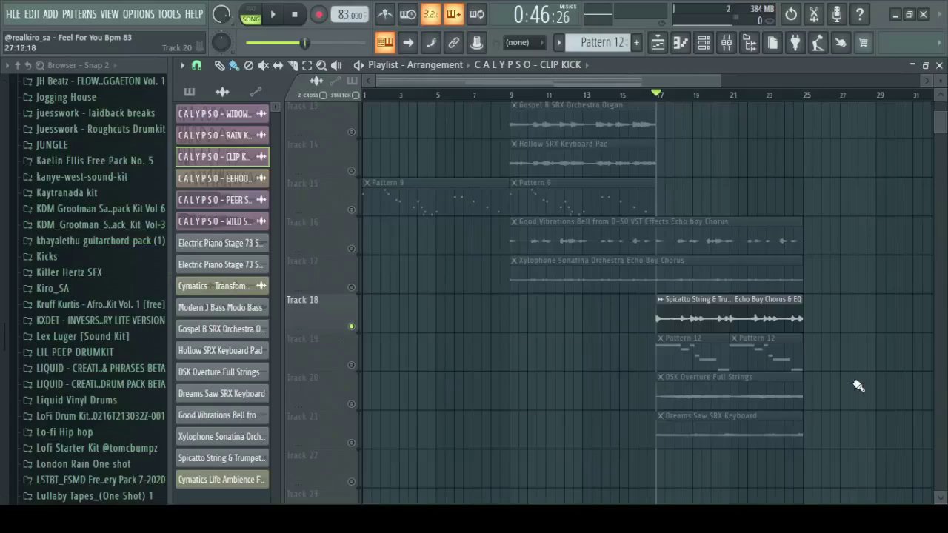
Step: Isolate the full strings on Track 20 and Dreams Saw on Track 21, and inspect their DSK Overture and SRX Keyboards instruments
{"action": "left_click", "coordinate": [355, 411]}
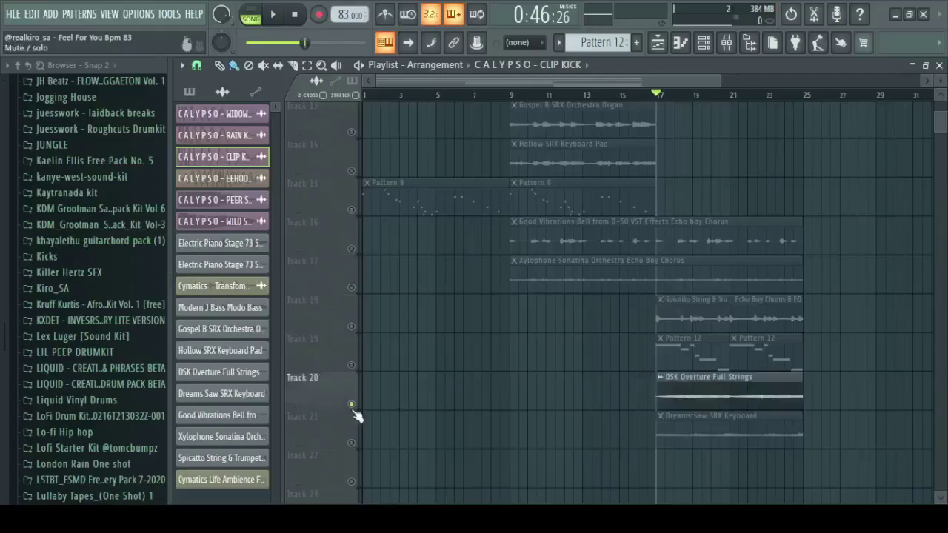
{"action": "left_click", "coordinate": [660, 376]}
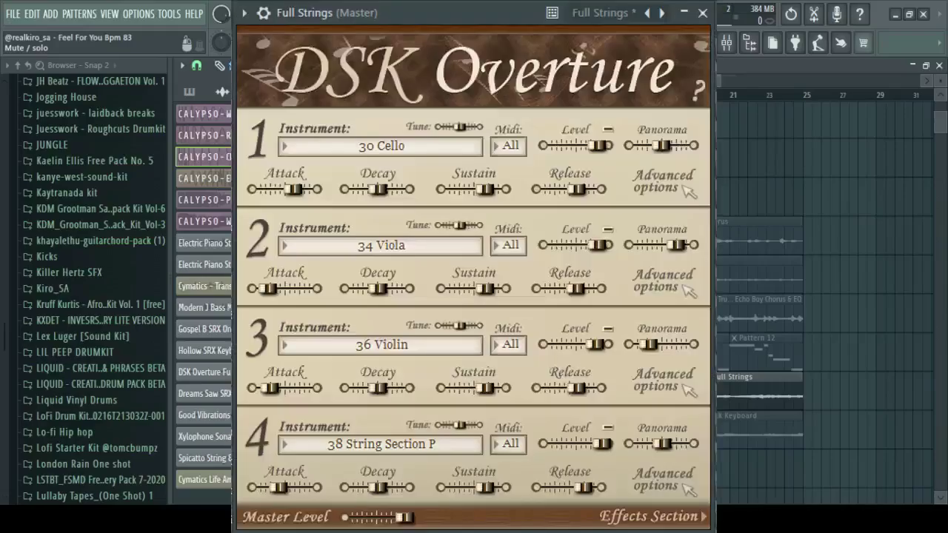
{"action": "key", "text": "Escape"}
{"action": "left_click", "coordinate": [353, 441]}
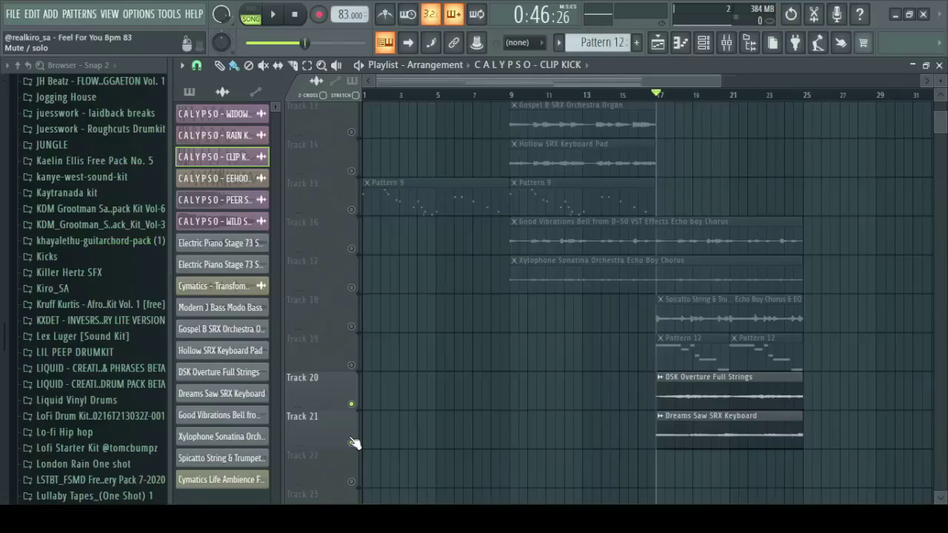
{"action": "left_click", "coordinate": [354, 442]}
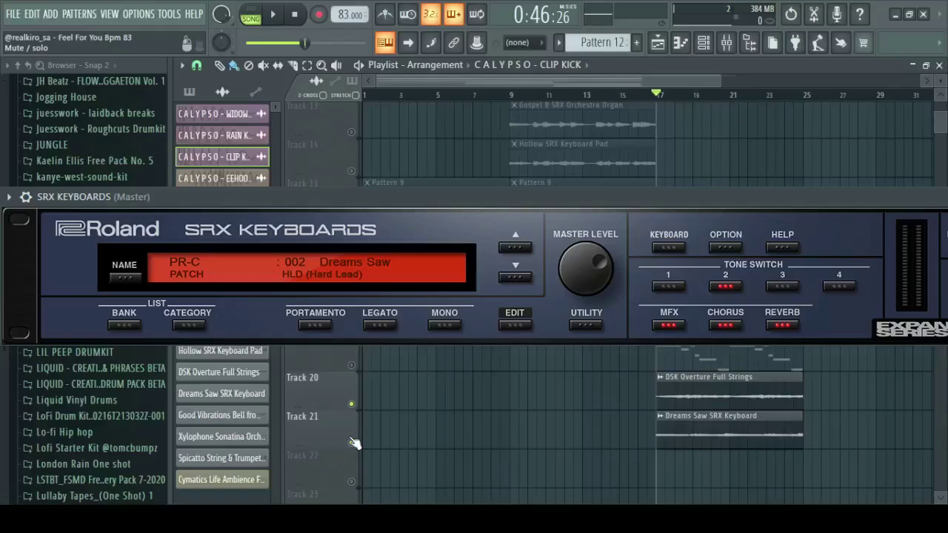
{"action": "left_click", "coordinate": [354, 442]}
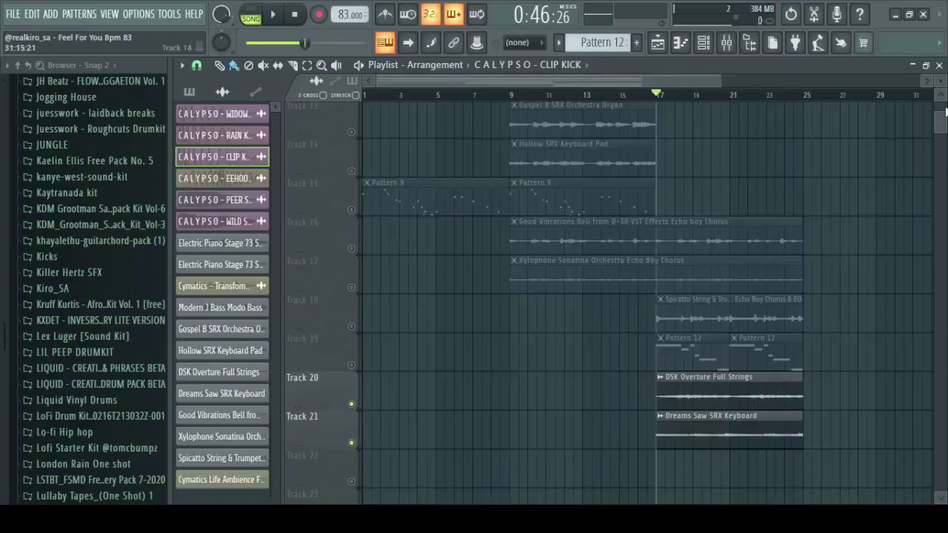
Step: Make all playlist tracks audible again and return the playhead to the start of the song
{"action": "left_click_drag", "start_coordinate": [941, 118], "coordinate": [943, 100]}
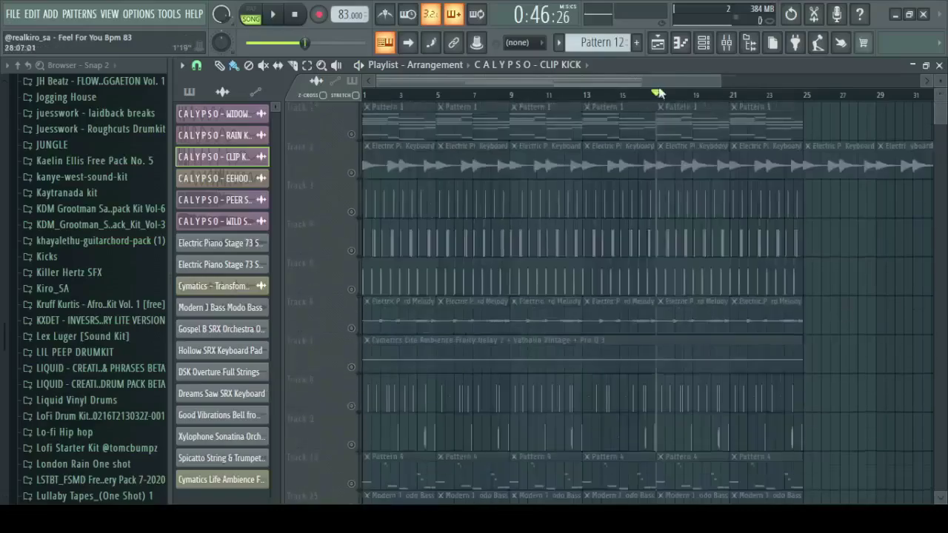
{"action": "left_click", "coordinate": [351, 172]}
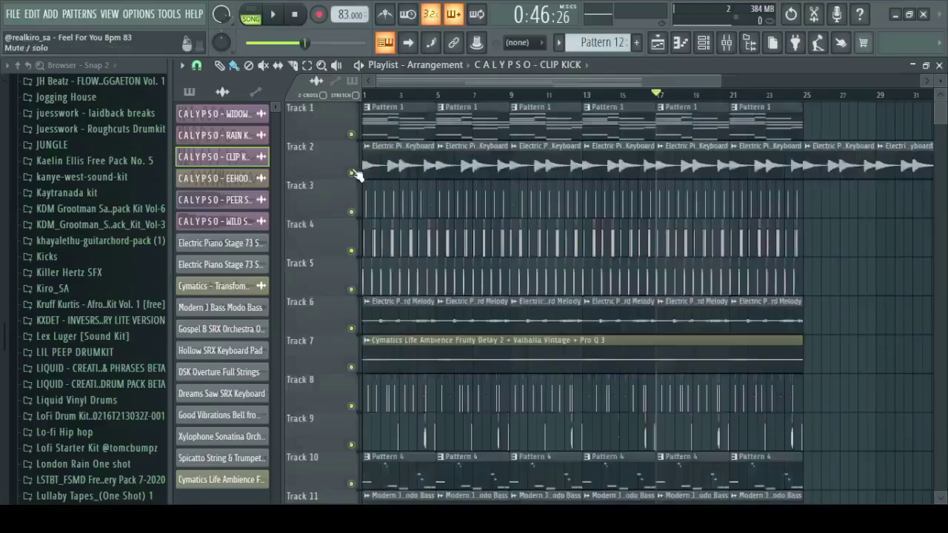
{"action": "left_click", "coordinate": [296, 14]}
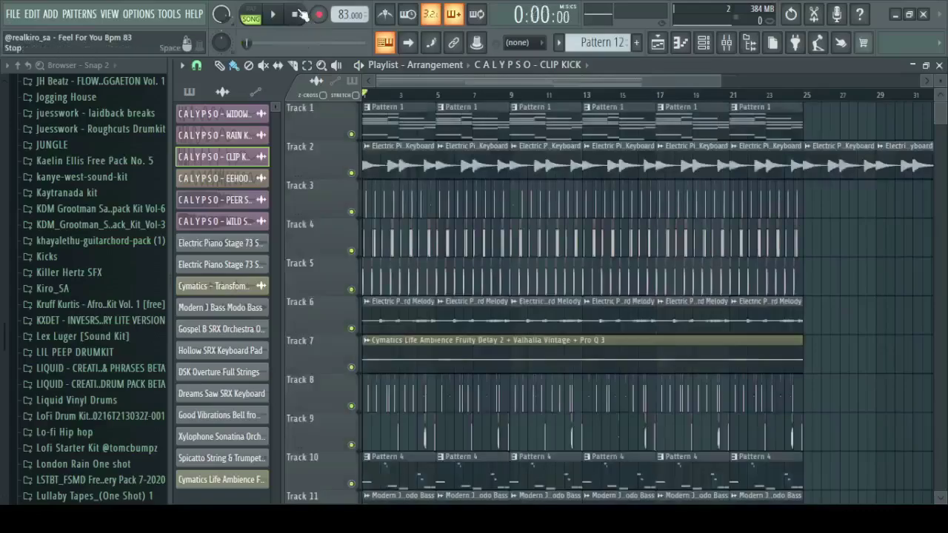